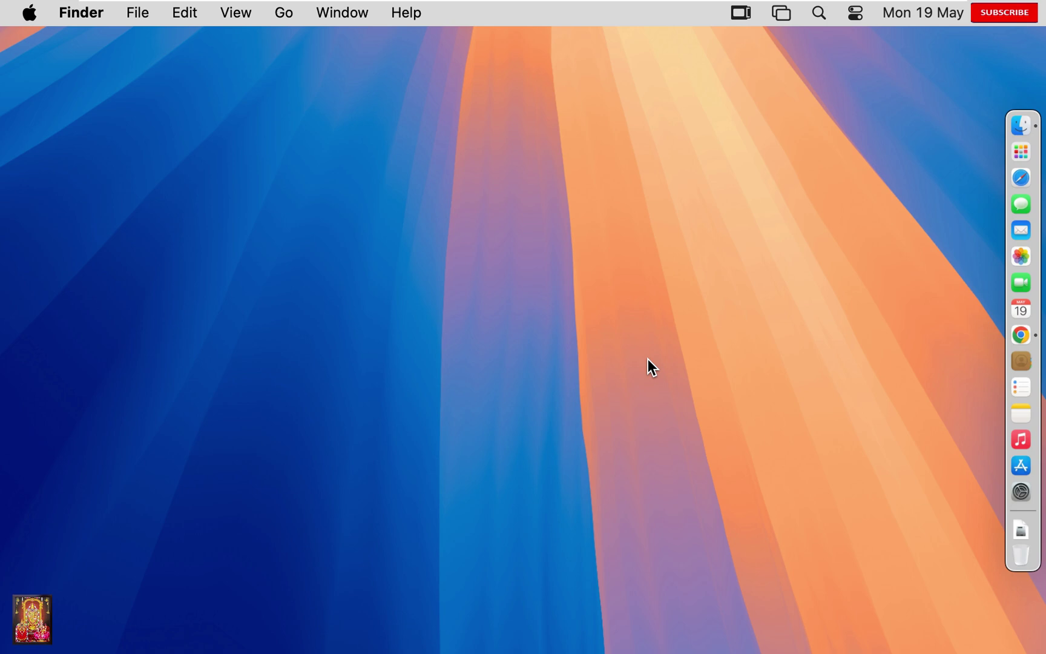
# Step: Google 'download capcut for mac' in Chrome and open the CapCut App Store result
pyautogui.click(1021, 335)
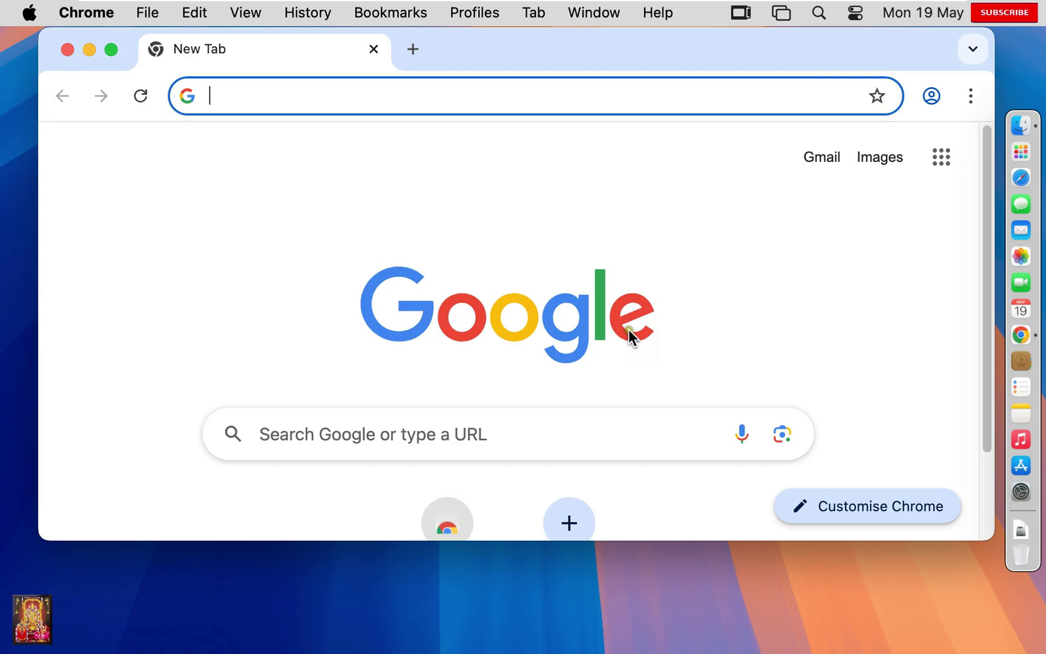
pyautogui.click(328, 430)
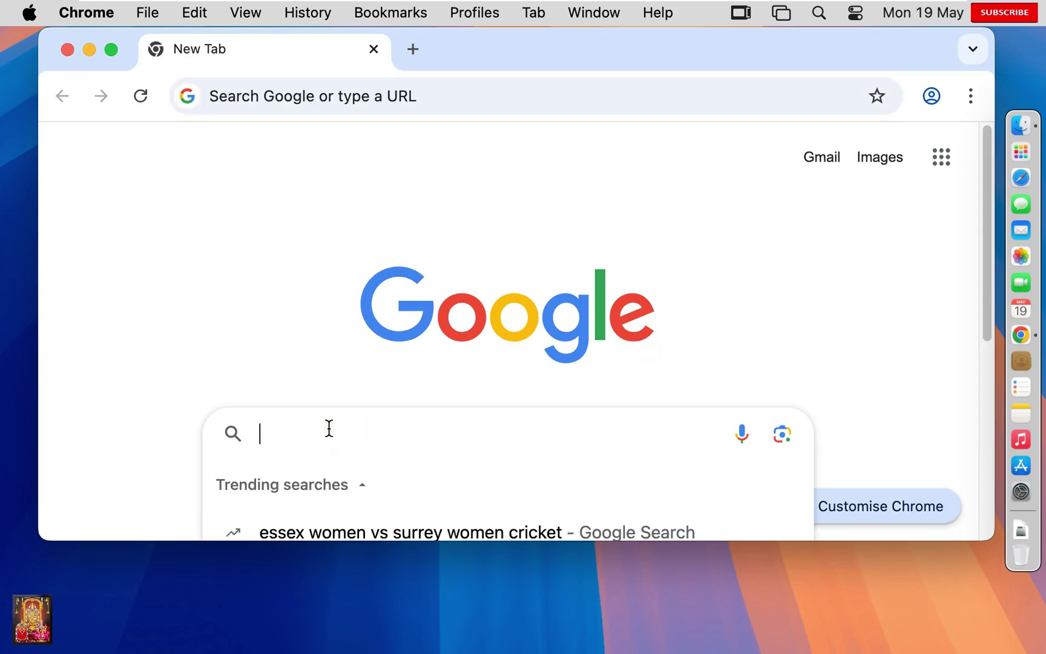
pyautogui.write('download ')
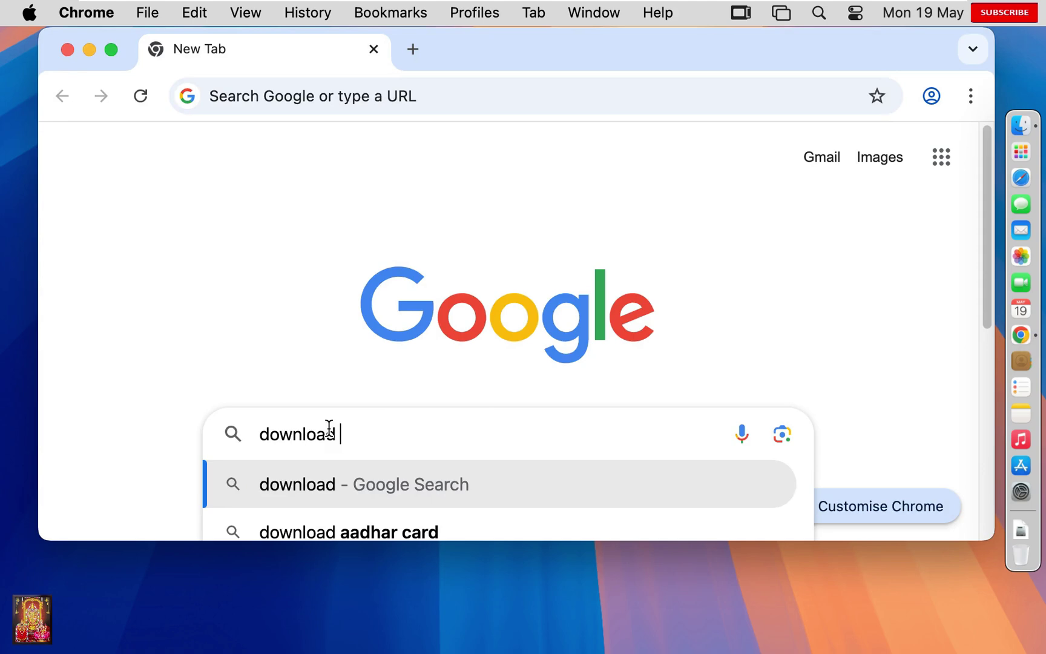
pyautogui.write('cap')
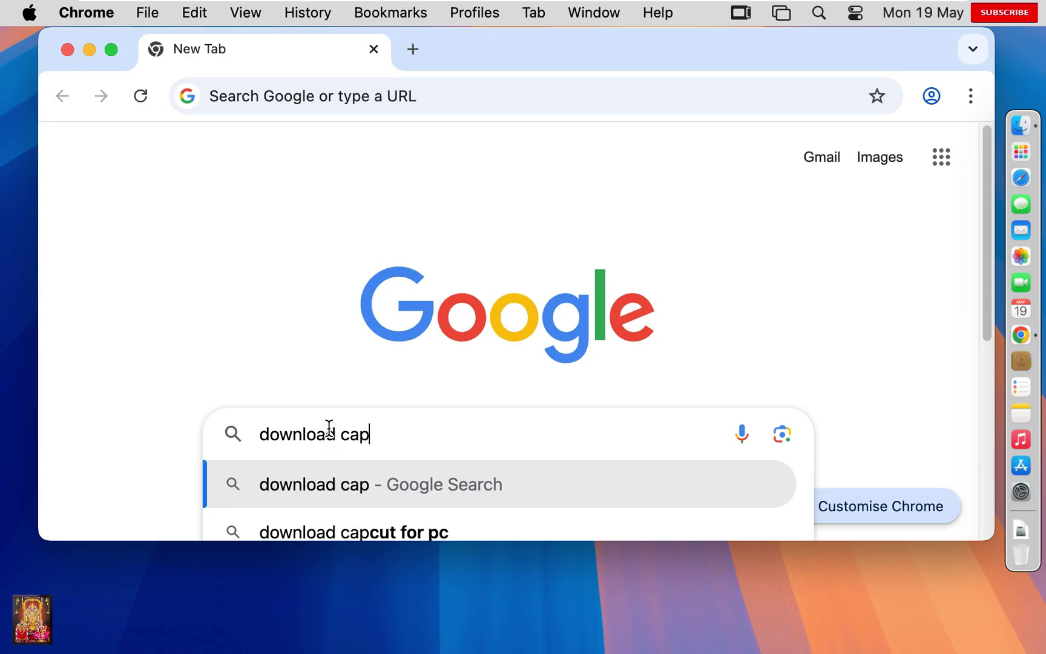
pyautogui.write('cut ')
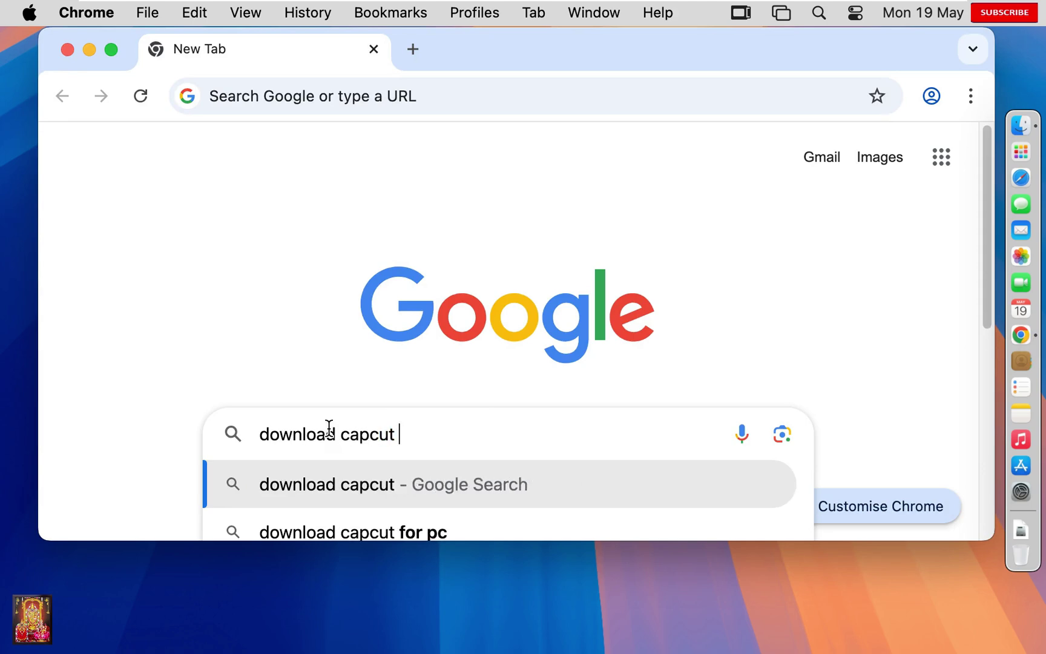
pyautogui.write('for mac')
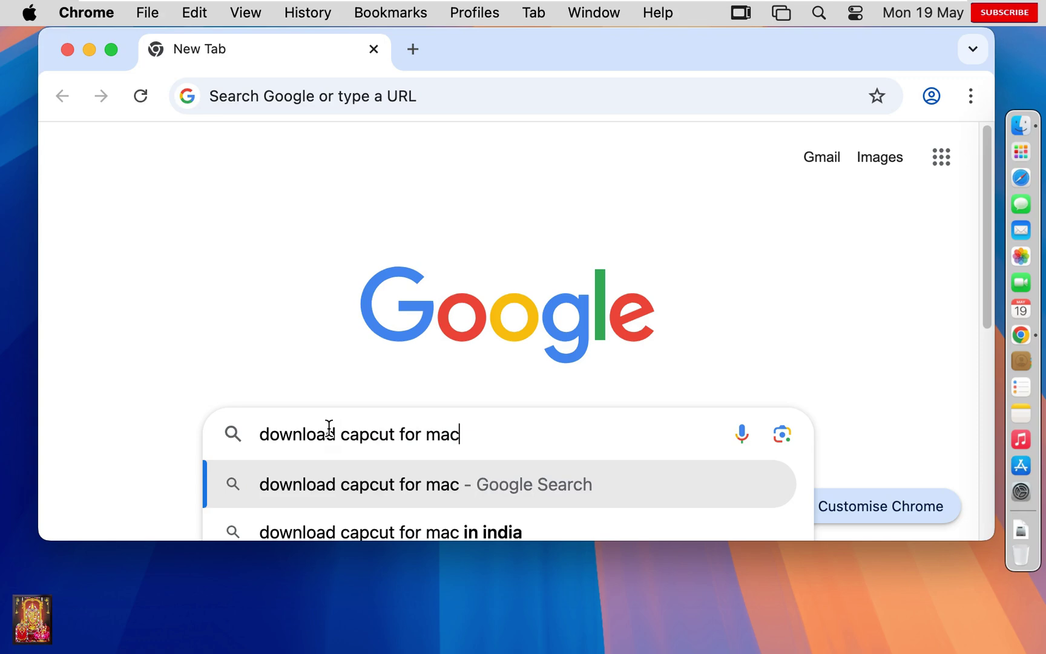
pyautogui.press('Return')
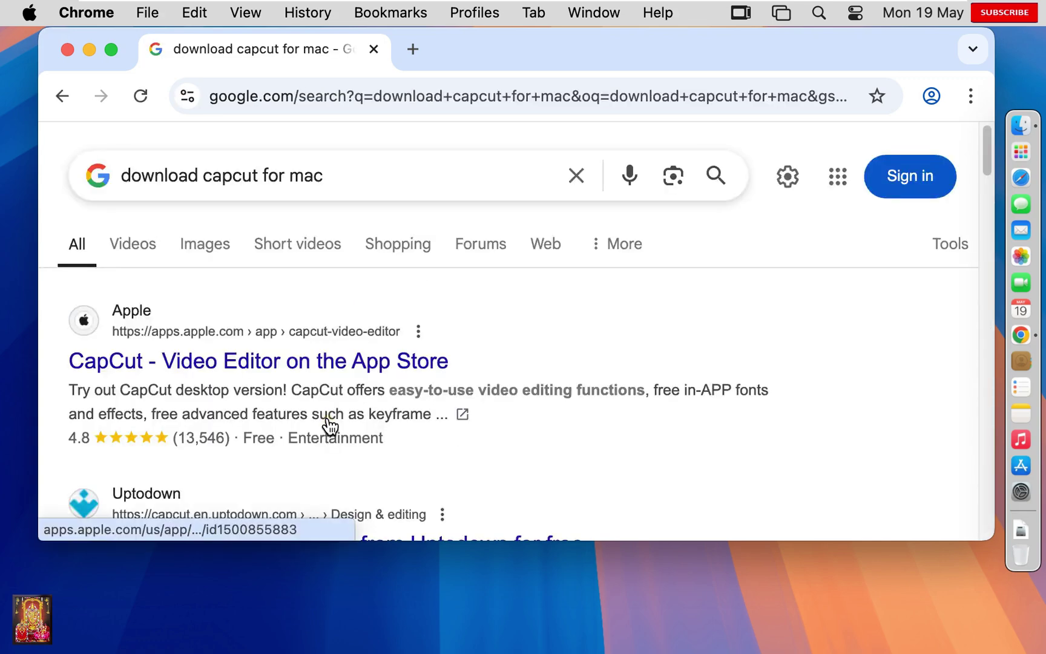
pyautogui.click(289, 367)
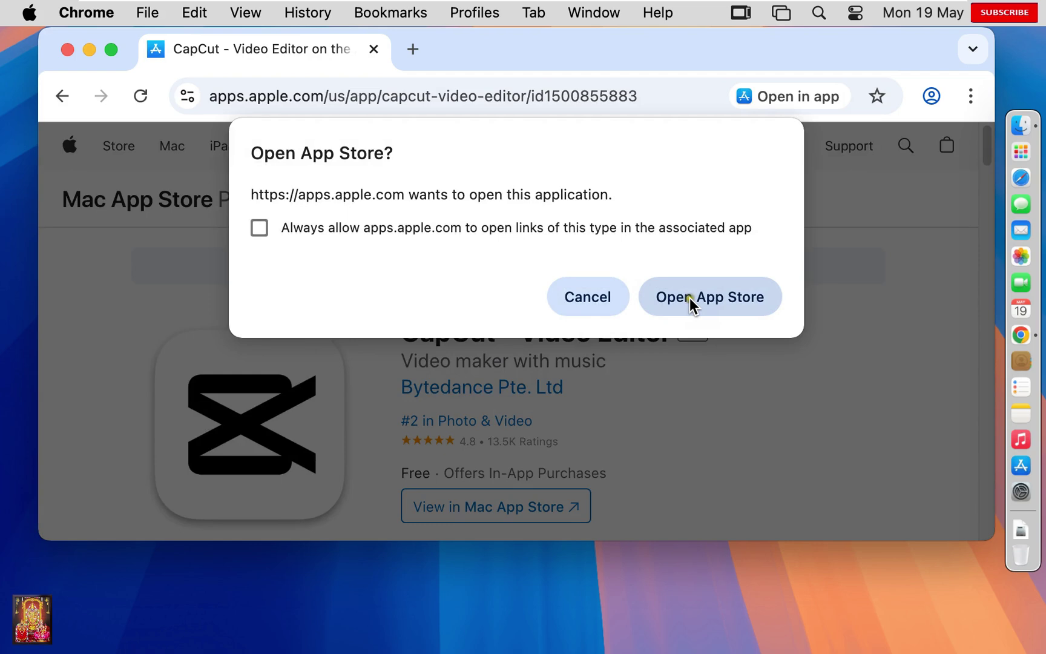
# Step: Open CapCut in the App Store, dismiss the App Not Available alert, and decline notifications
pyautogui.click(689, 297)
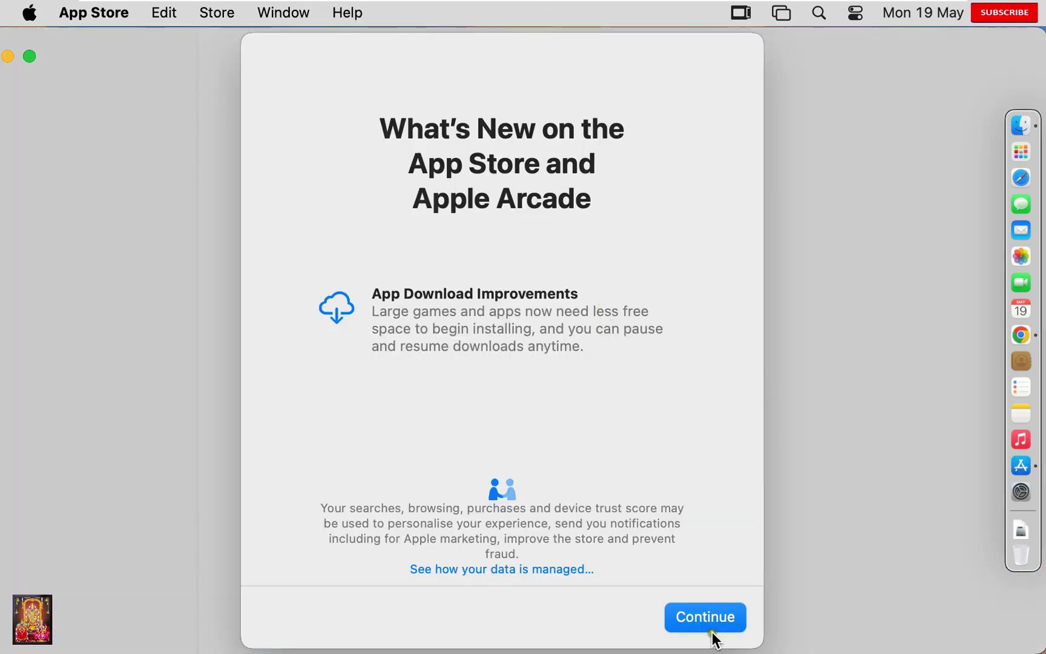
pyautogui.click(709, 618)
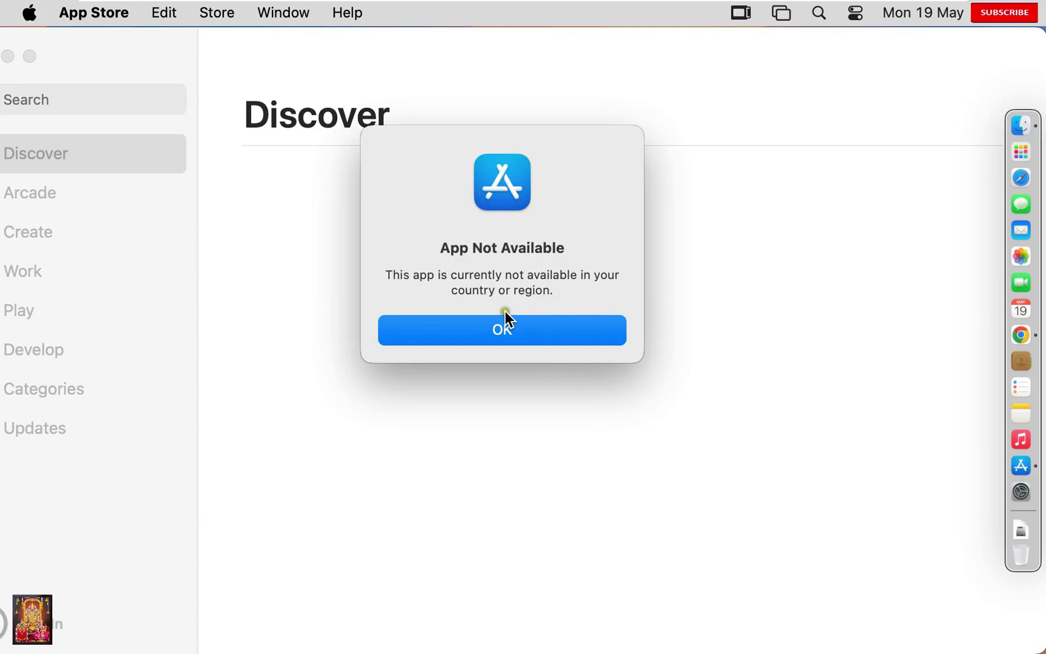
pyautogui.click(511, 333)
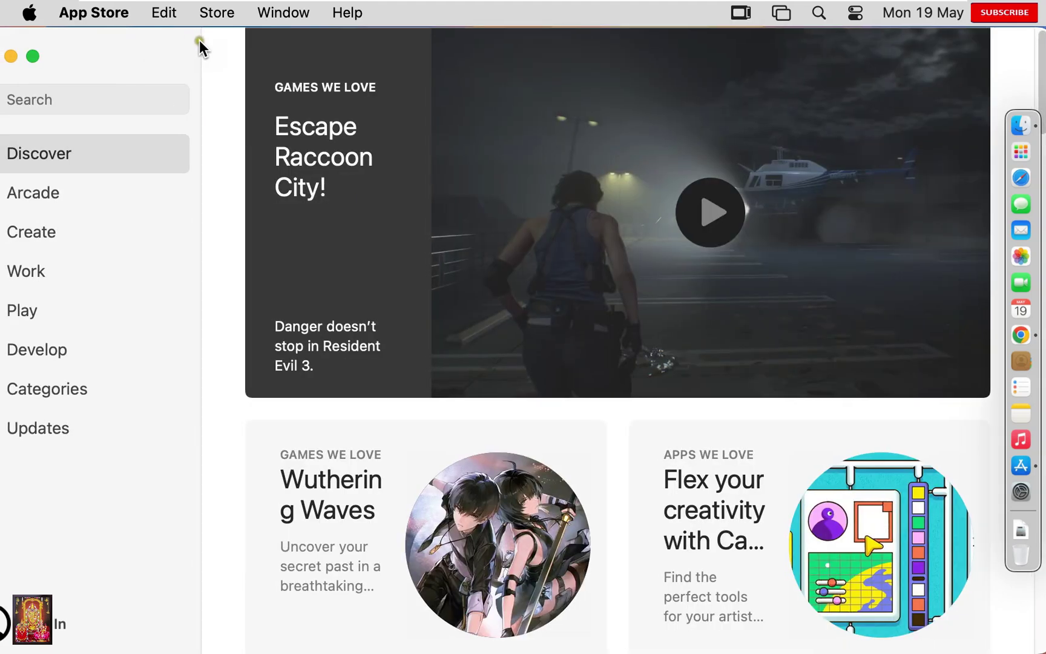
pyautogui.doubleClick(199, 42)
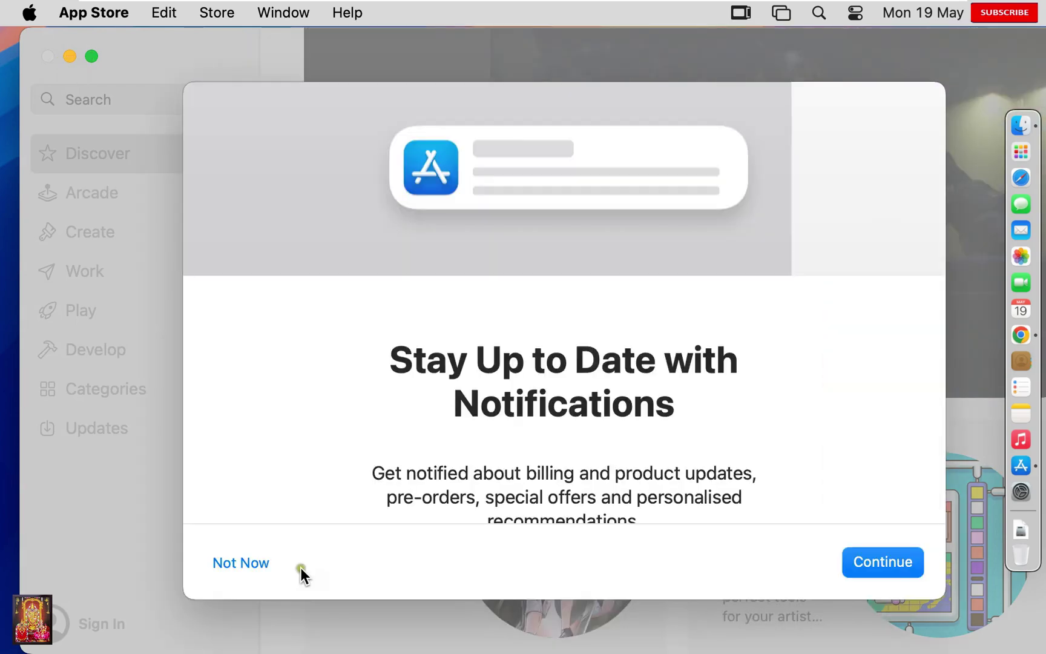
pyautogui.click(248, 562)
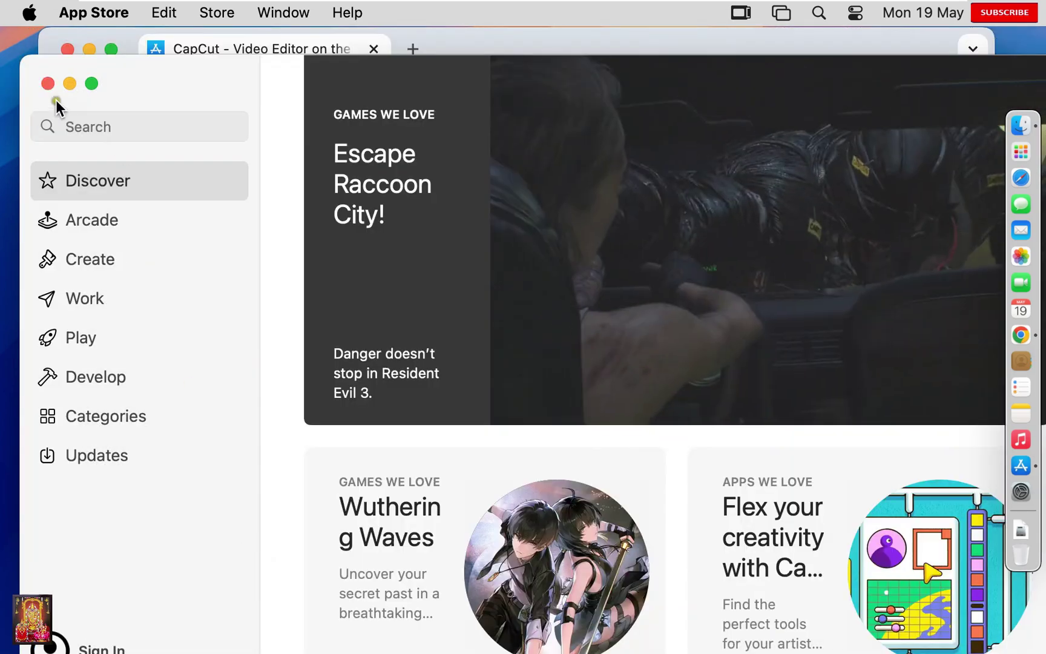
# Step: Close the App Store and open the Uptodown CapCut 1.2.4 for Mac page from Google's results
pyautogui.click(48, 84)
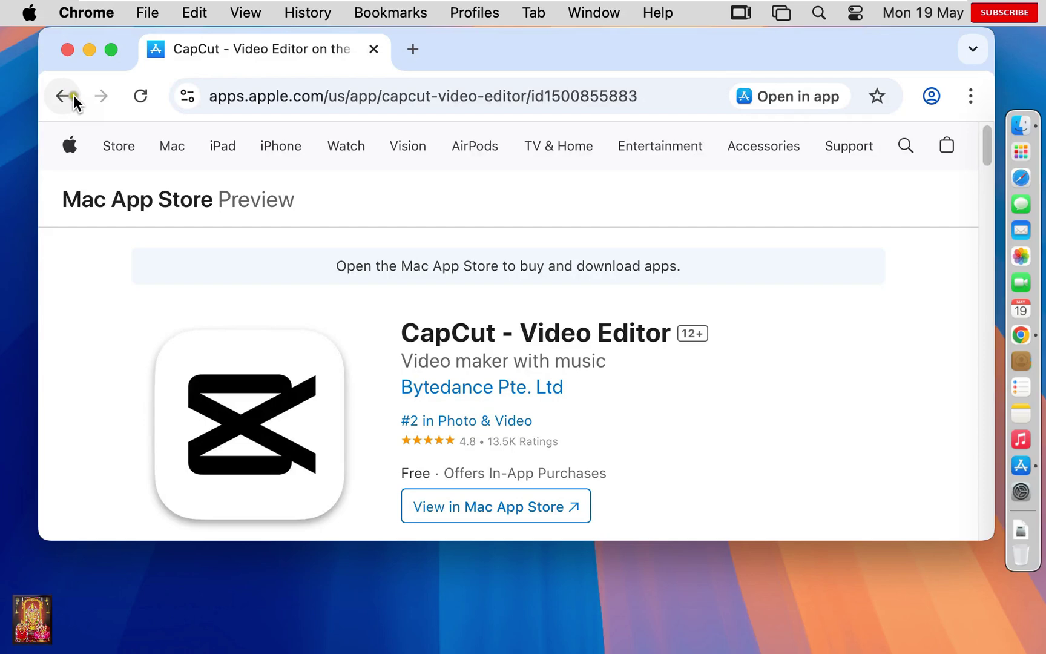
pyautogui.click(62, 97)
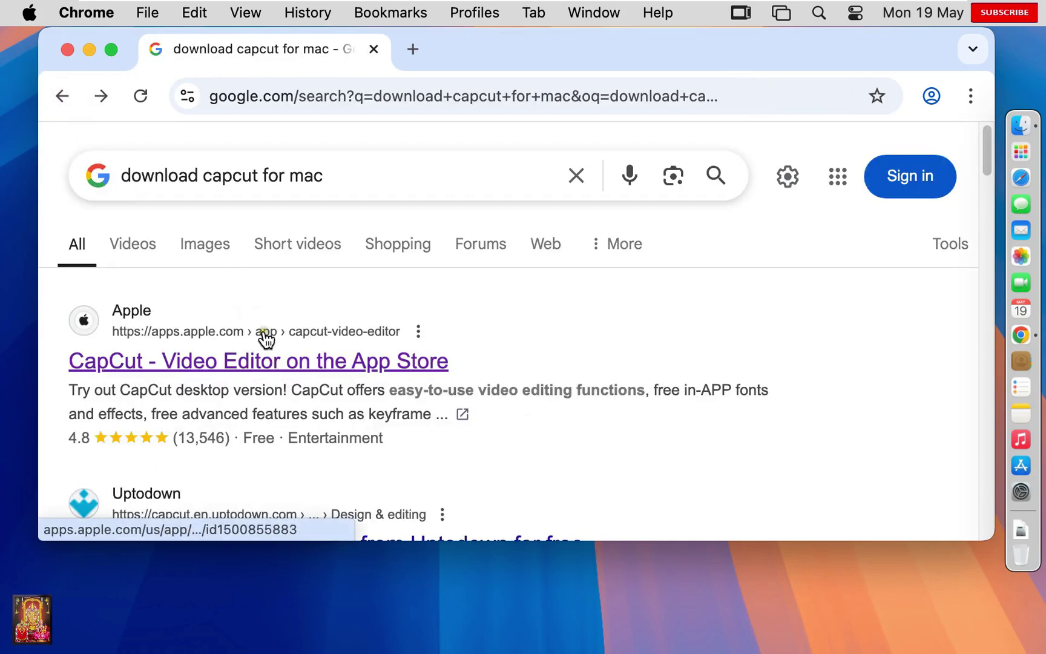
pyautogui.scroll(-2, 264, 338)
pyautogui.scroll(-3, 265, 339)
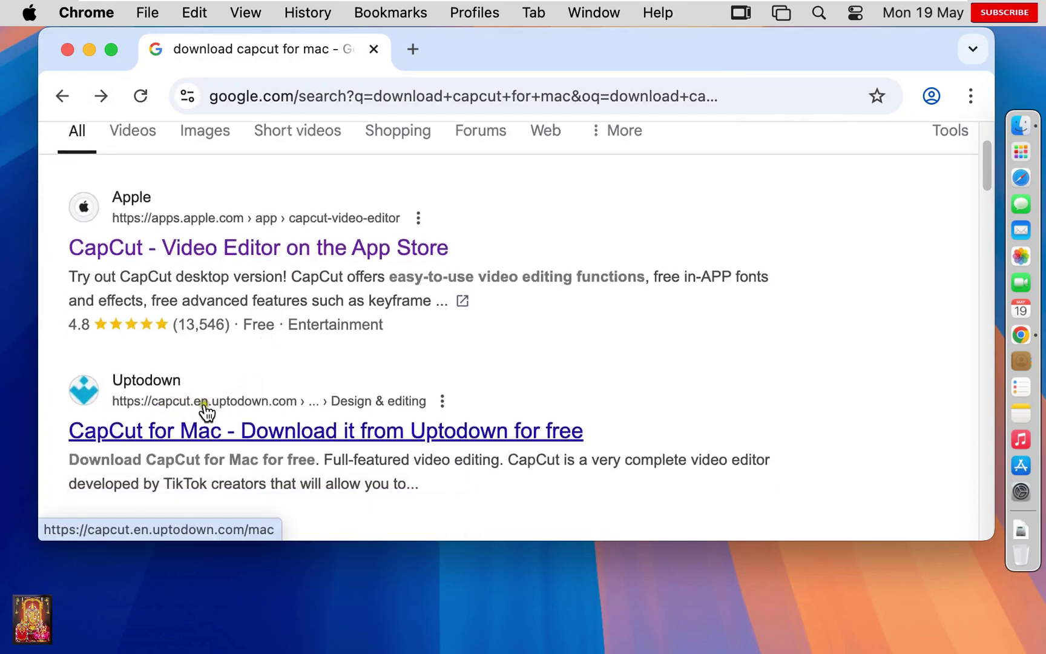
pyautogui.click(289, 413)
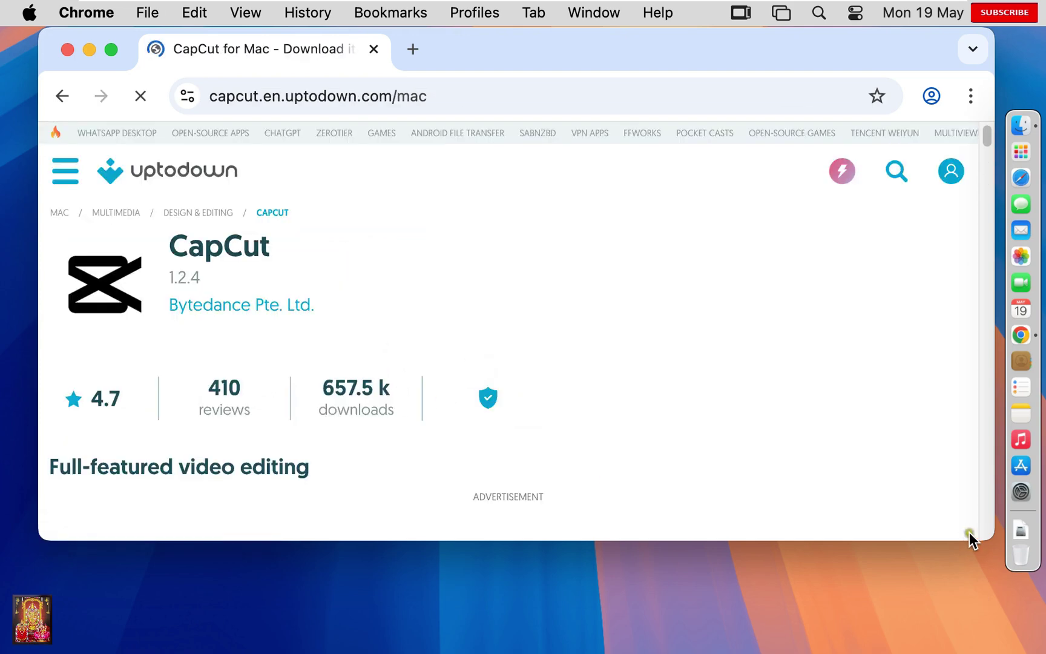
pyautogui.moveTo(971, 540); pyautogui.dragTo(979, 642)
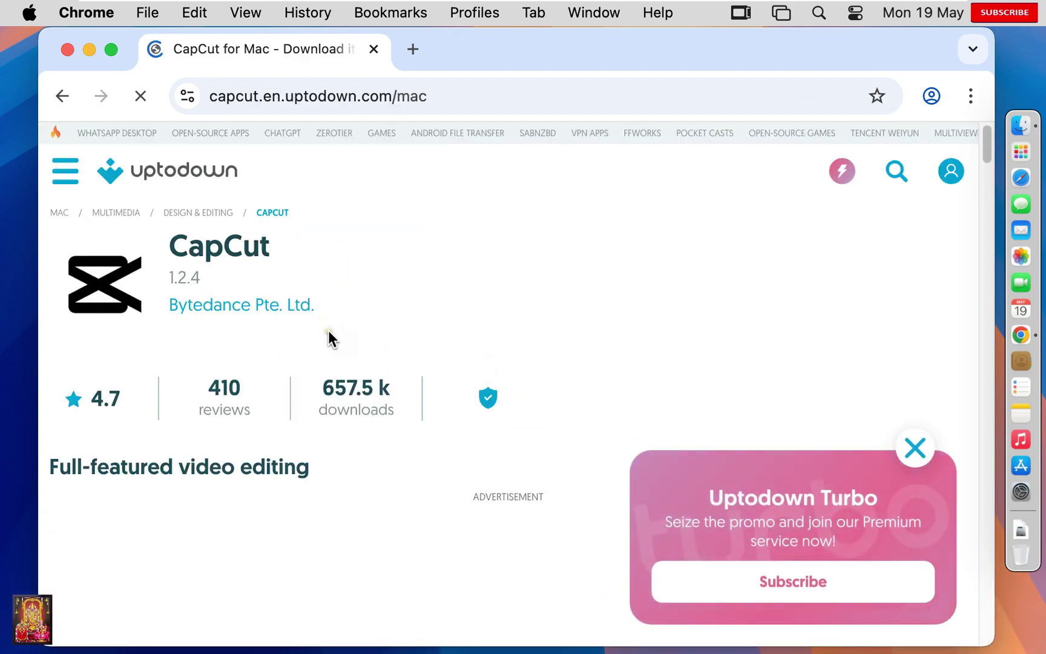
pyautogui.scroll(-3, 327, 330)
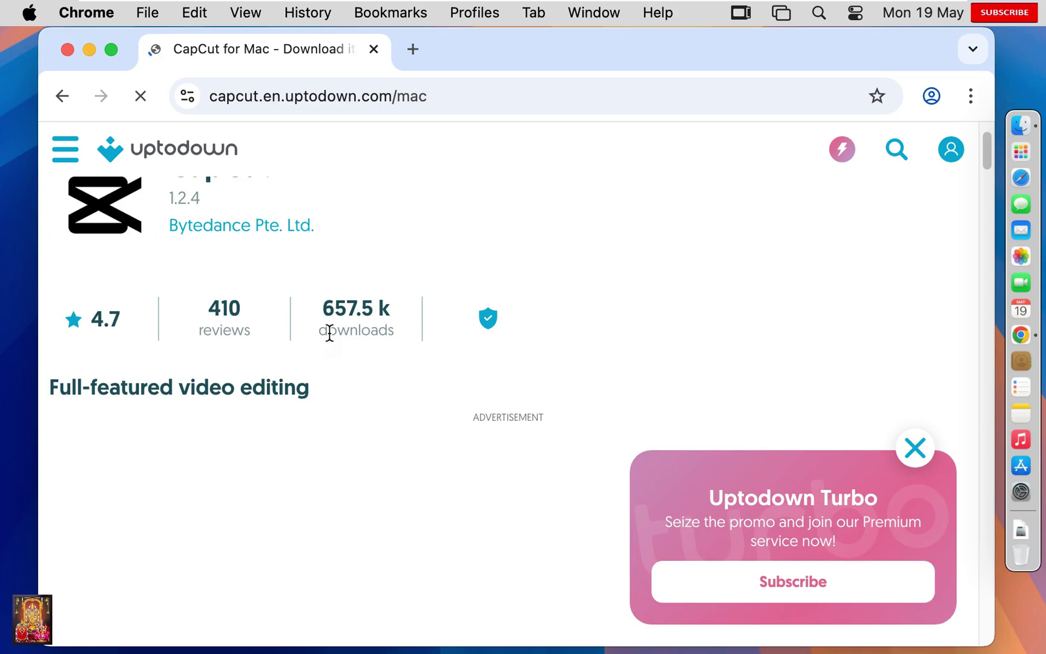
pyautogui.scroll(-5, 329, 338)
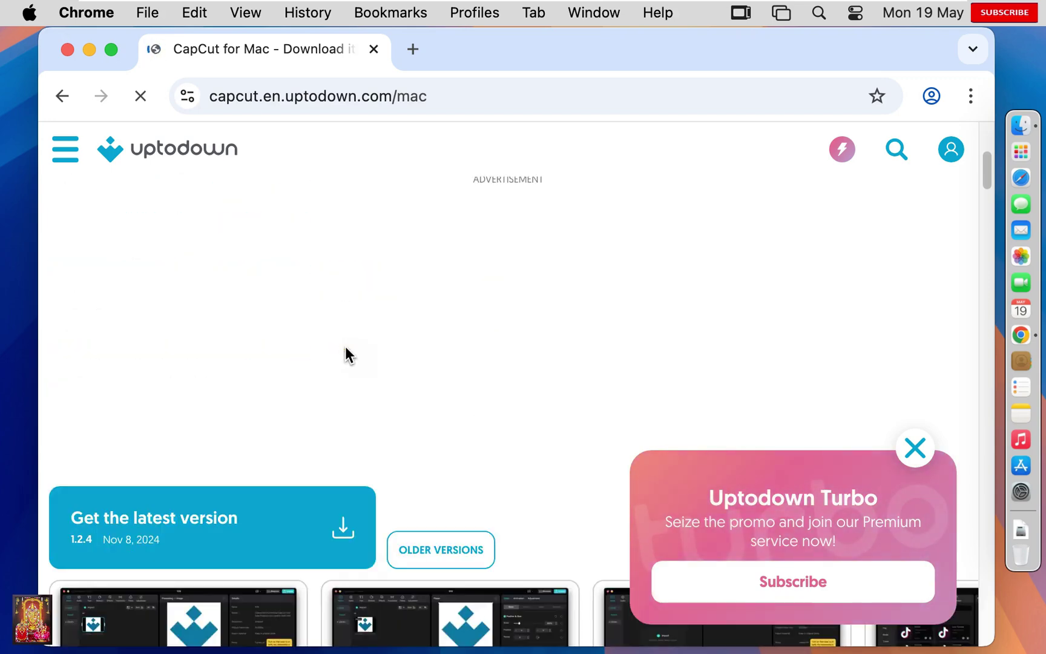
pyautogui.scroll(-7, 152, 524)
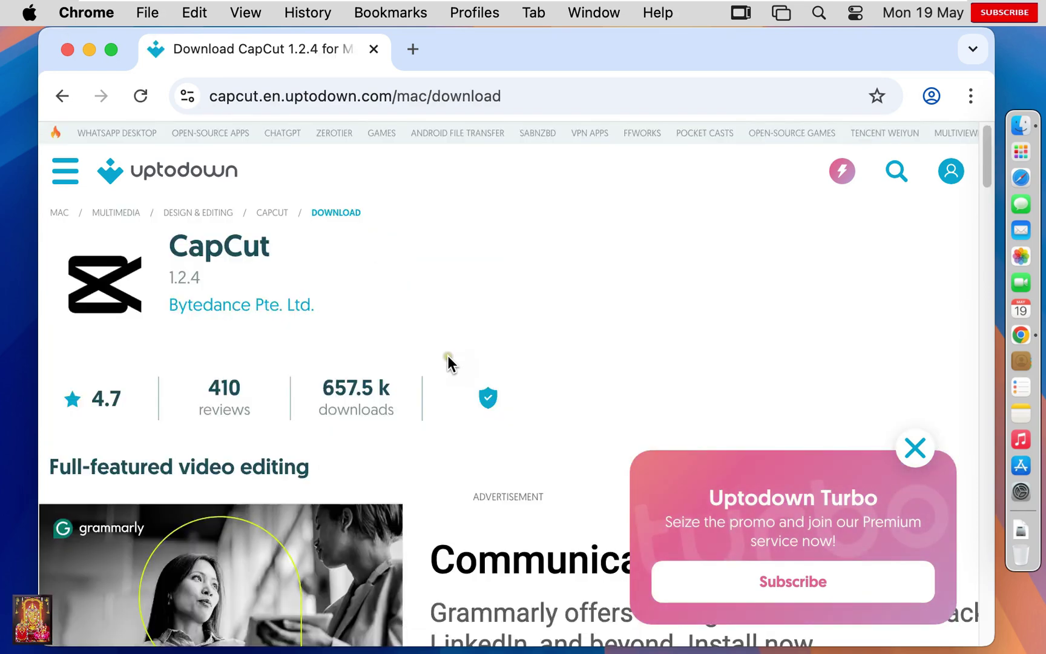
# Step: Download capcut-1-2-4.dmg (2.2 MB) with Uptodown's green Download button
pyautogui.scroll(-3, 427, 354)
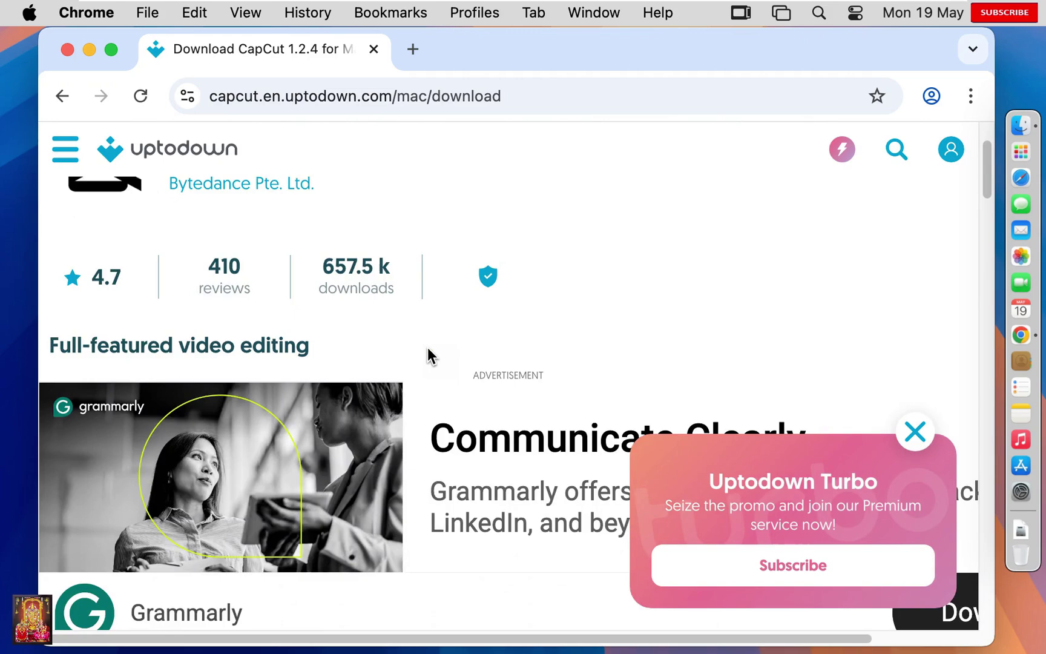
pyautogui.scroll(-6, 428, 351)
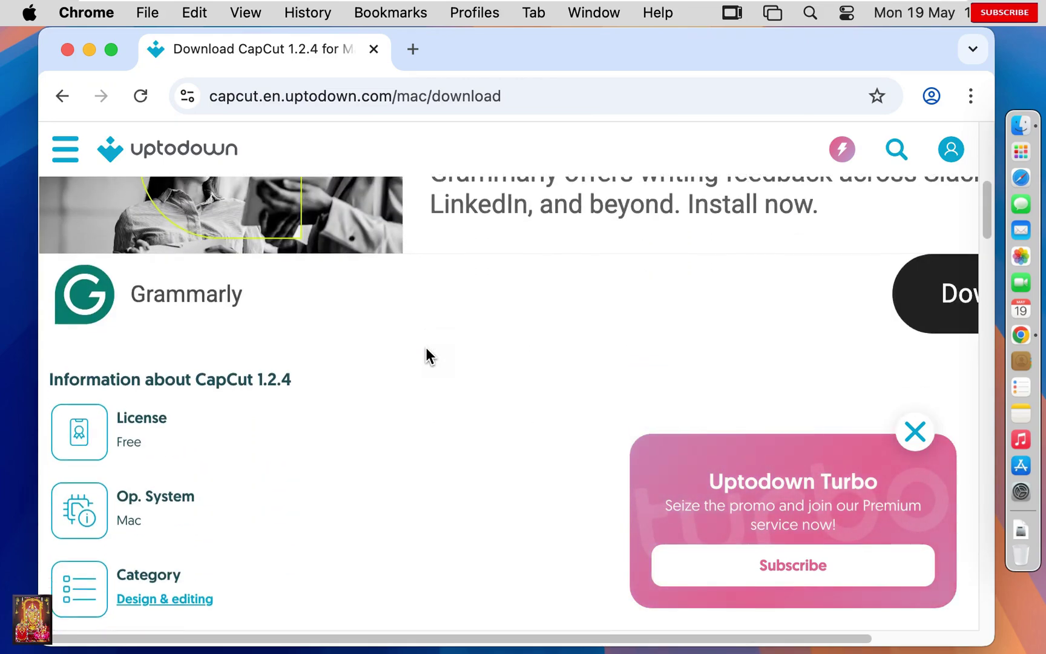
pyautogui.scroll(-15, 427, 351)
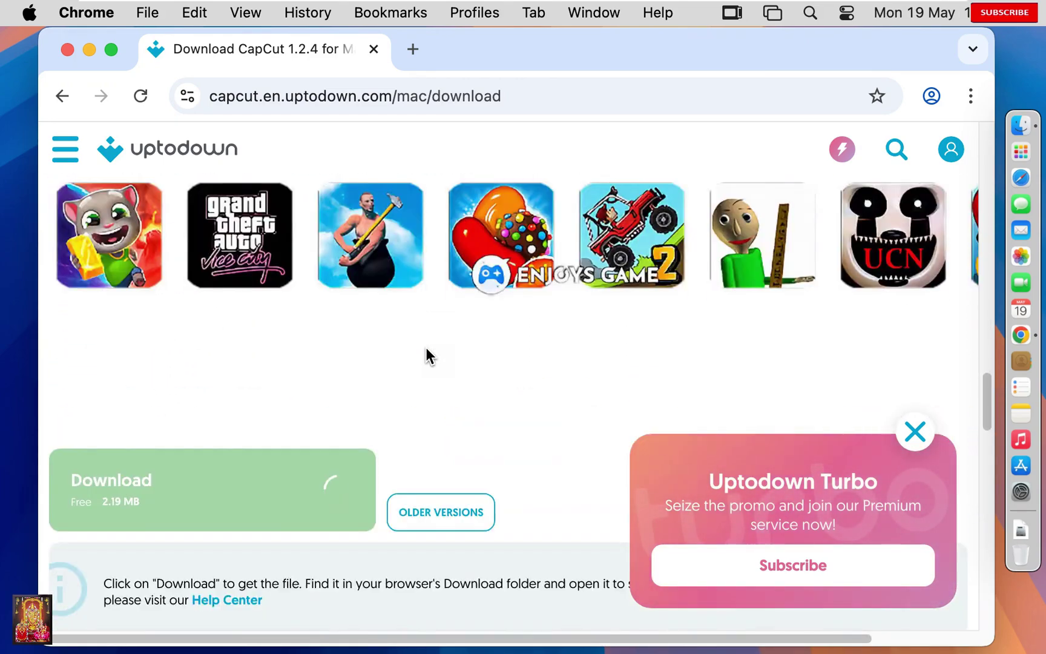
pyautogui.scroll(-2, 426, 346)
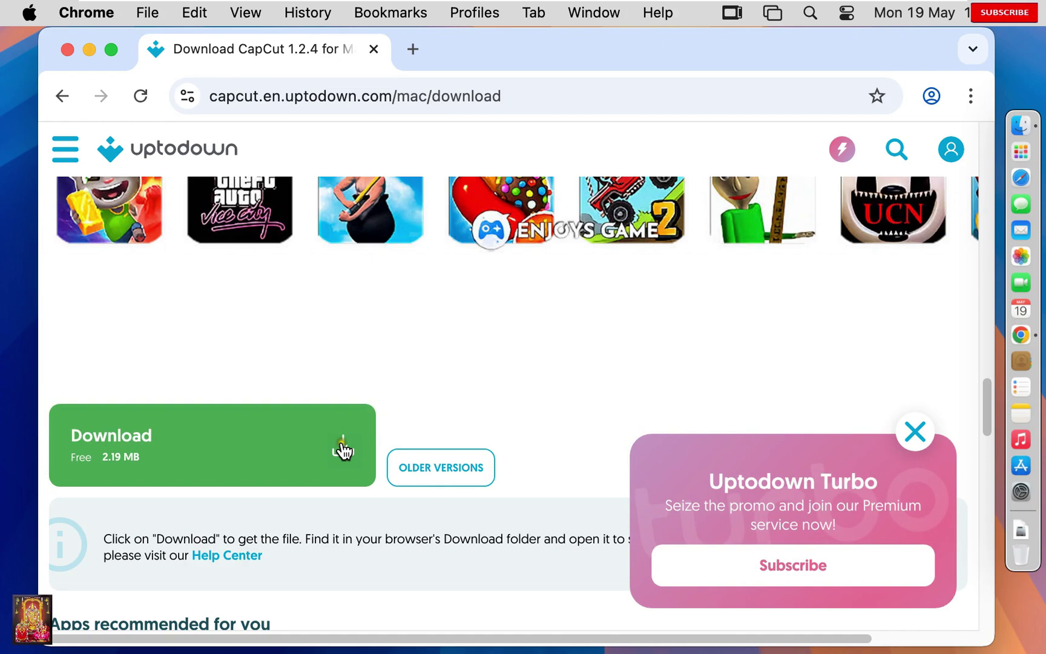
pyautogui.click(342, 451)
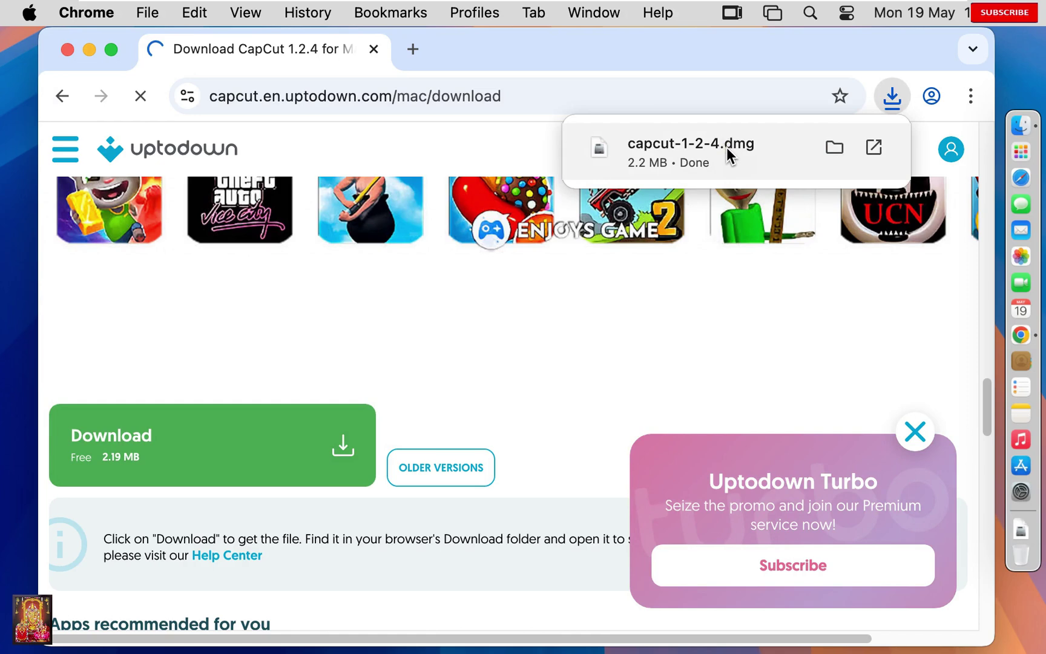
# Step: Close Chrome and mount capcut-1-2-4.dmg from Downloads using DiskImageMounter
pyautogui.click(66, 49)
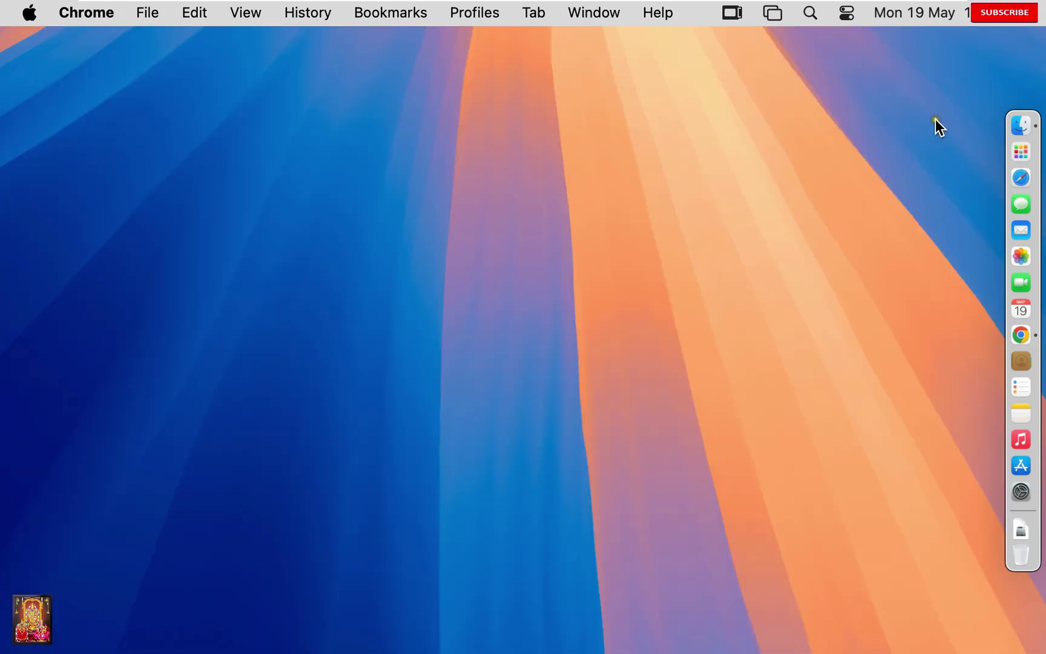
pyautogui.click(1019, 128)
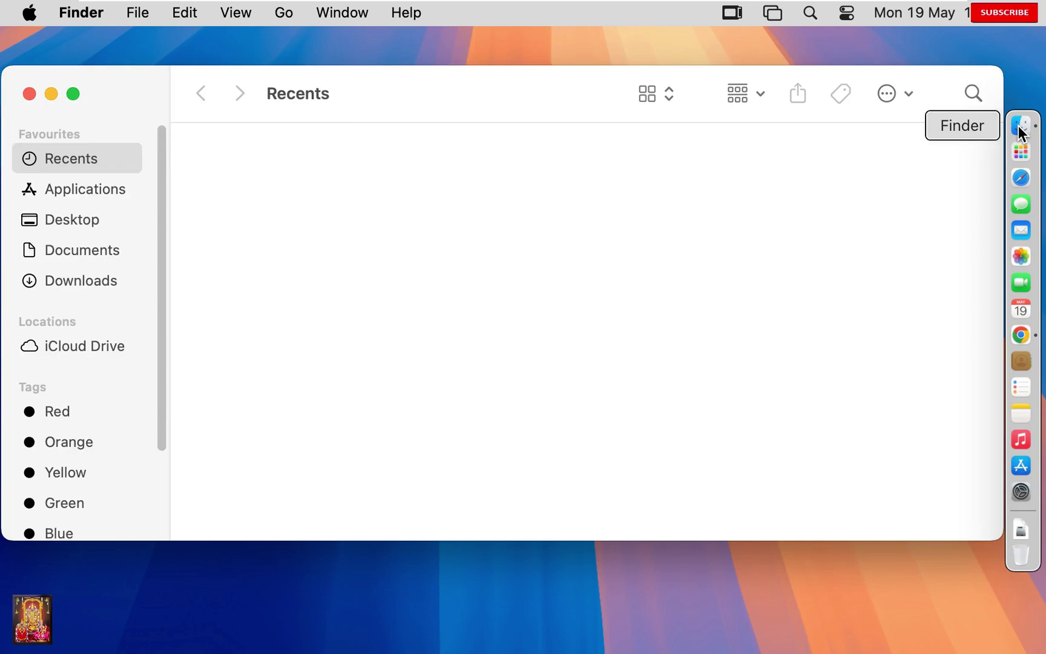
pyautogui.click(89, 282)
pyautogui.click(258, 171)
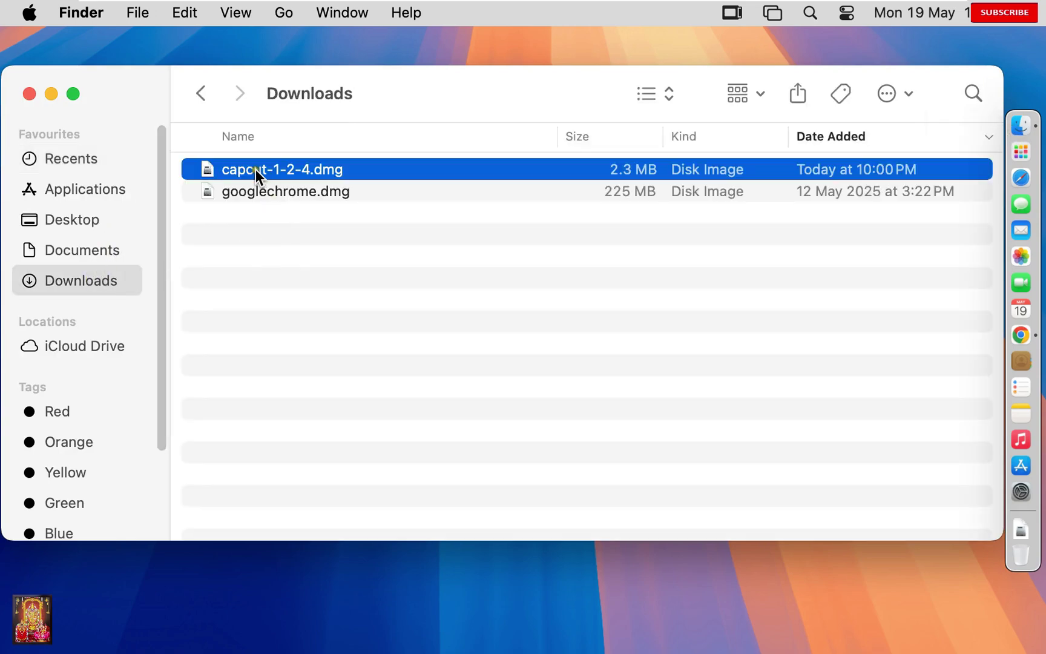
pyautogui.rightClick(332, 172)
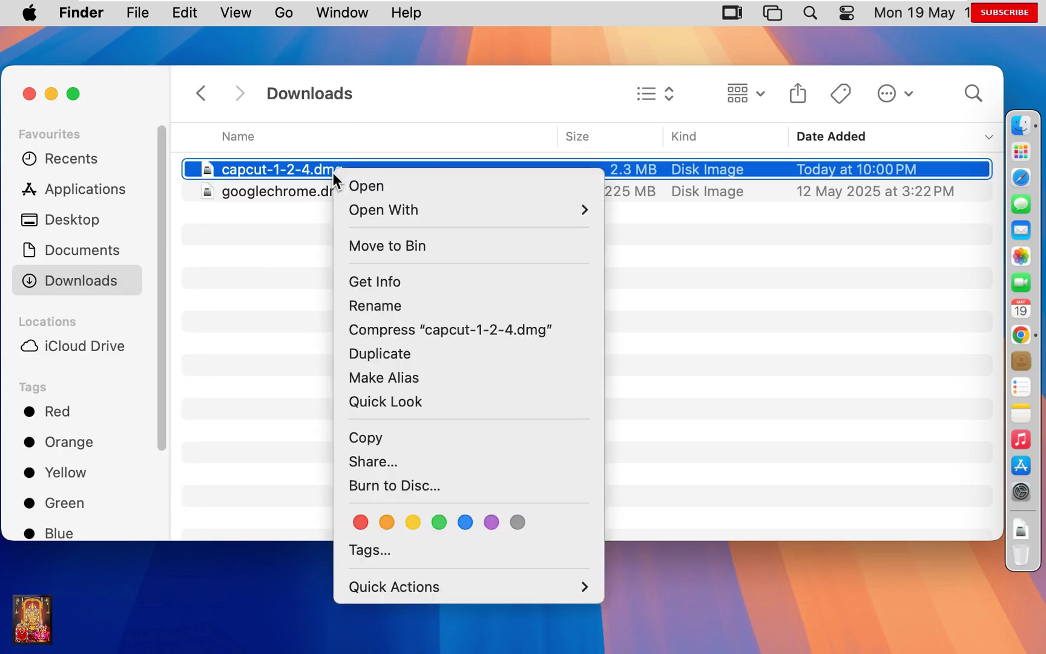
pyautogui.moveTo(374, 209)
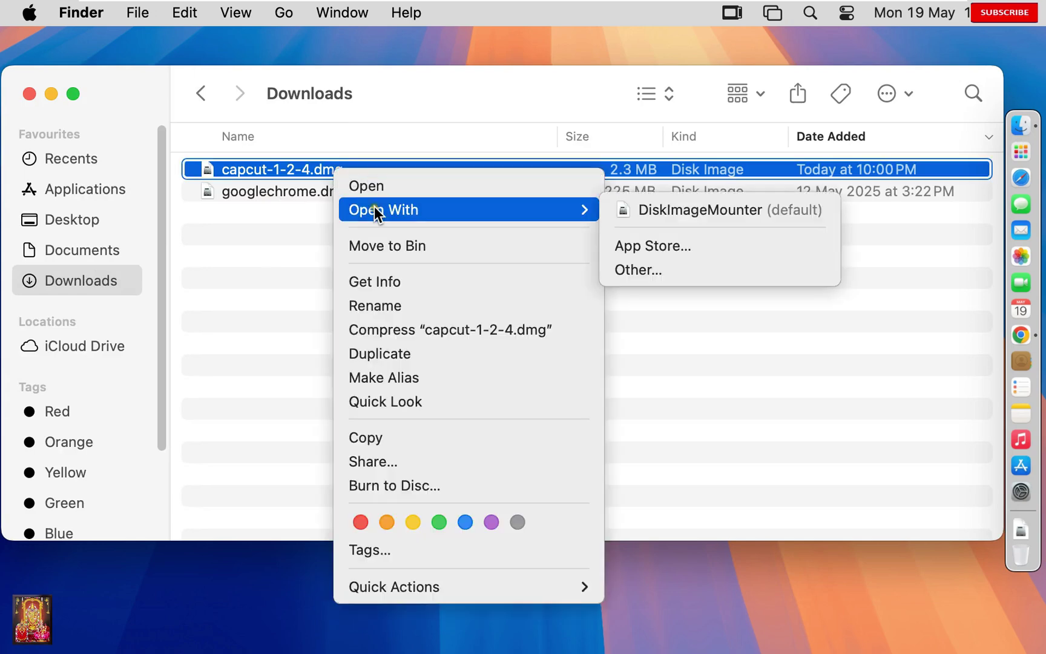
pyautogui.click(695, 216)
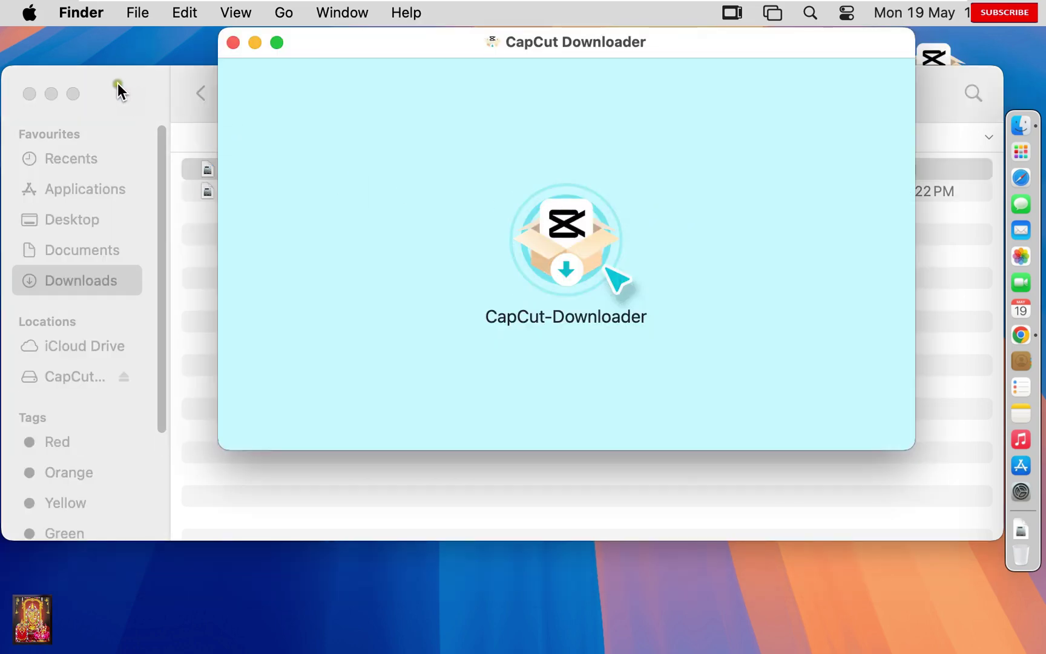
pyautogui.click(117, 83)
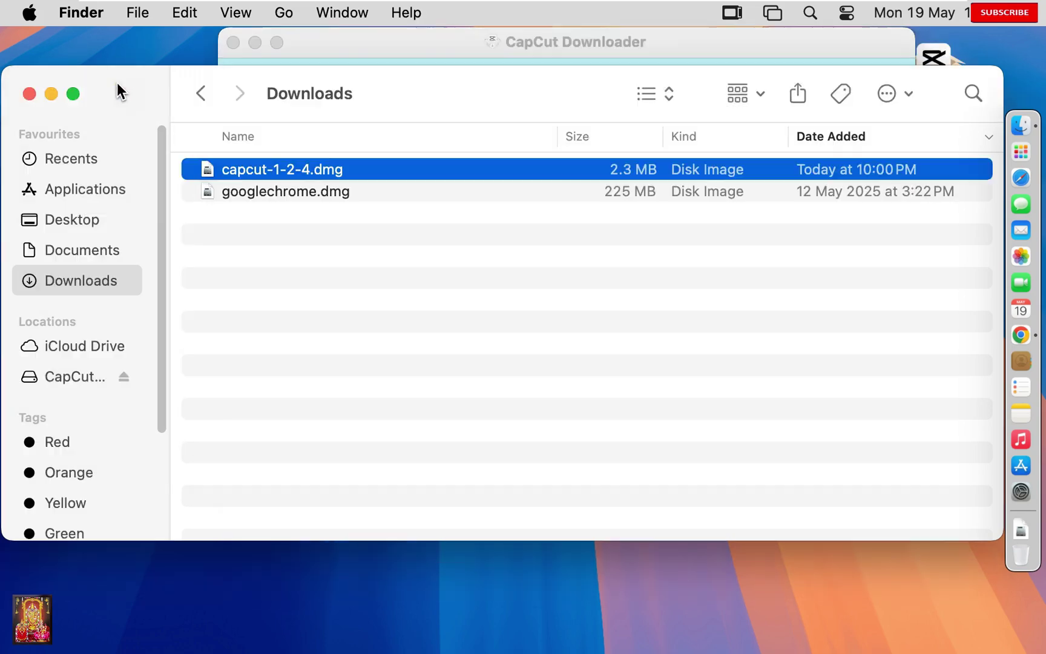
# Step: Launch CapCut-Downloader from the mounted volume and confirm the internet-app security warning
pyautogui.click(30, 94)
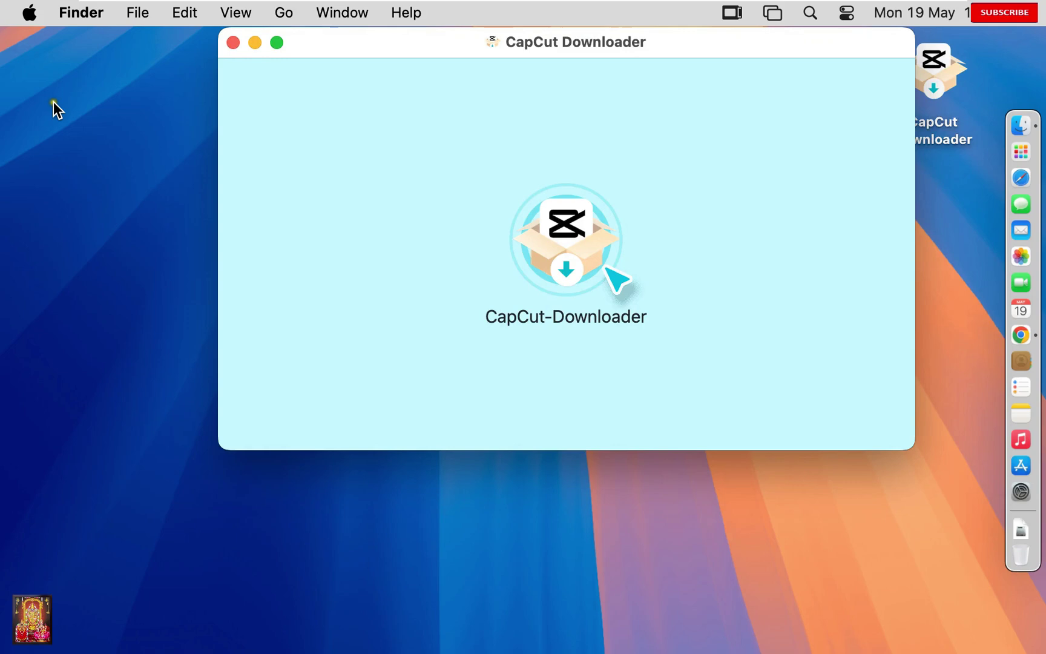
pyautogui.doubleClick(573, 248)
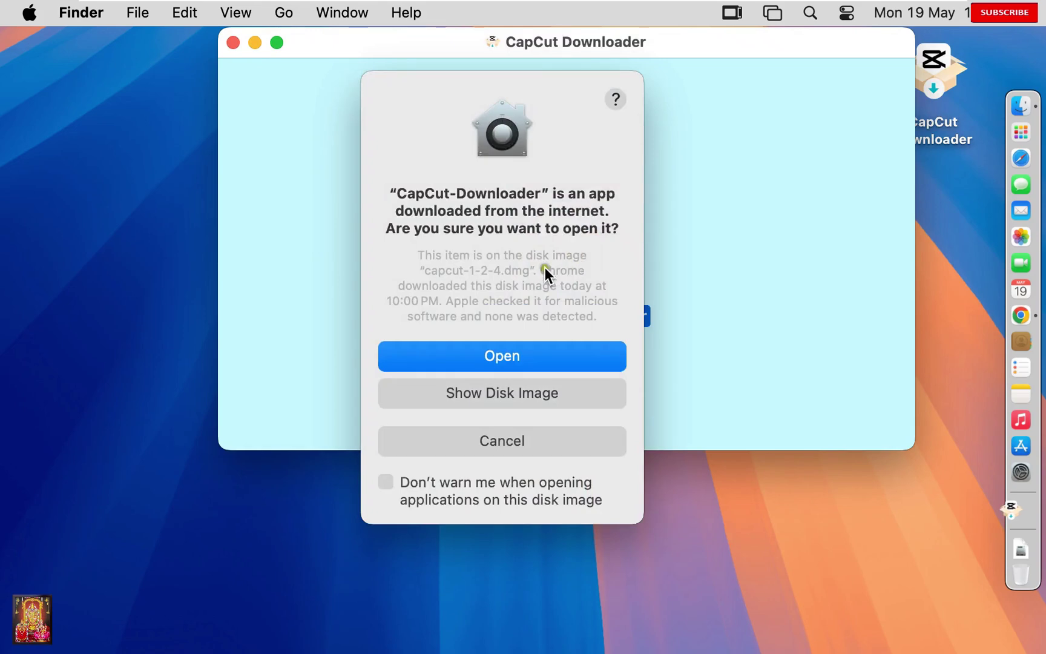
pyautogui.click(496, 351)
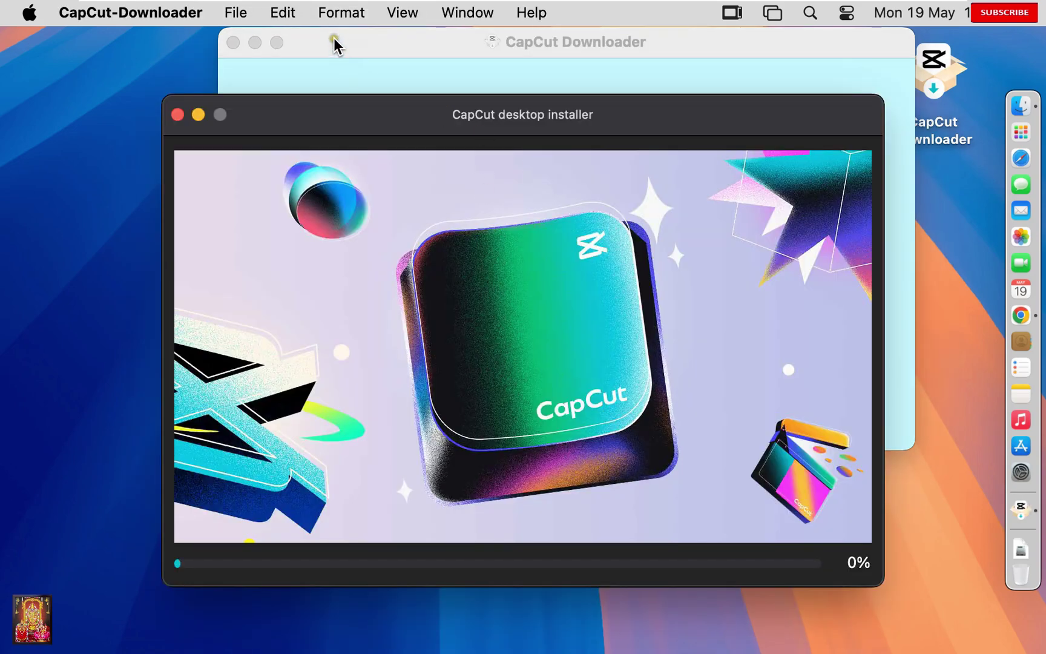
pyautogui.click(334, 38)
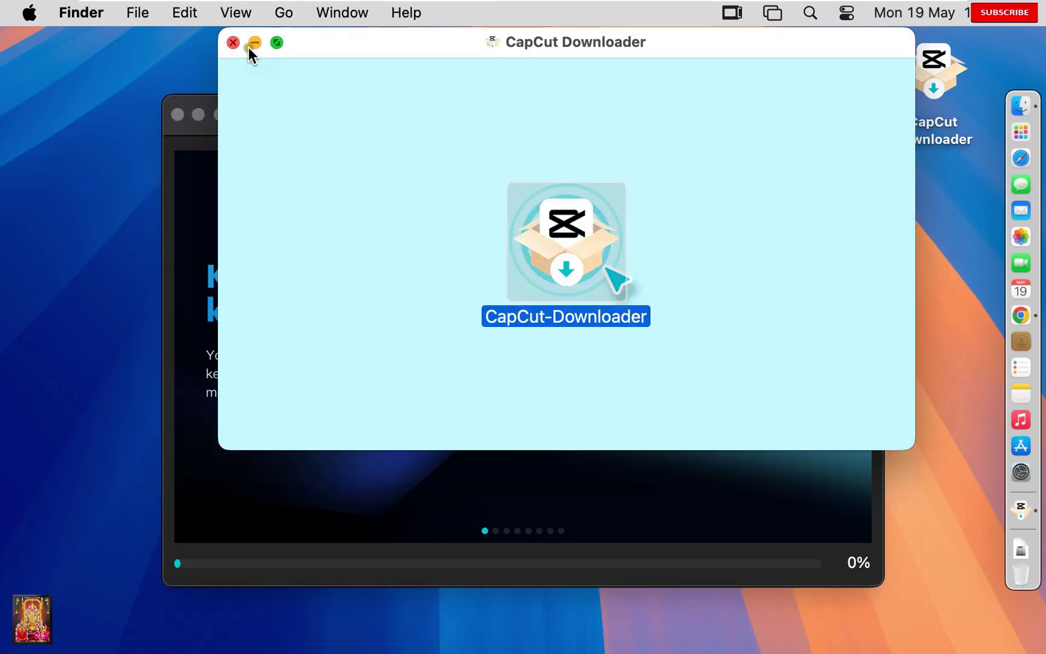
# Step: Close the mounted volume's Finder window while the installer finishes and CapCut opens
pyautogui.click(231, 41)
pyautogui.click(507, 482)
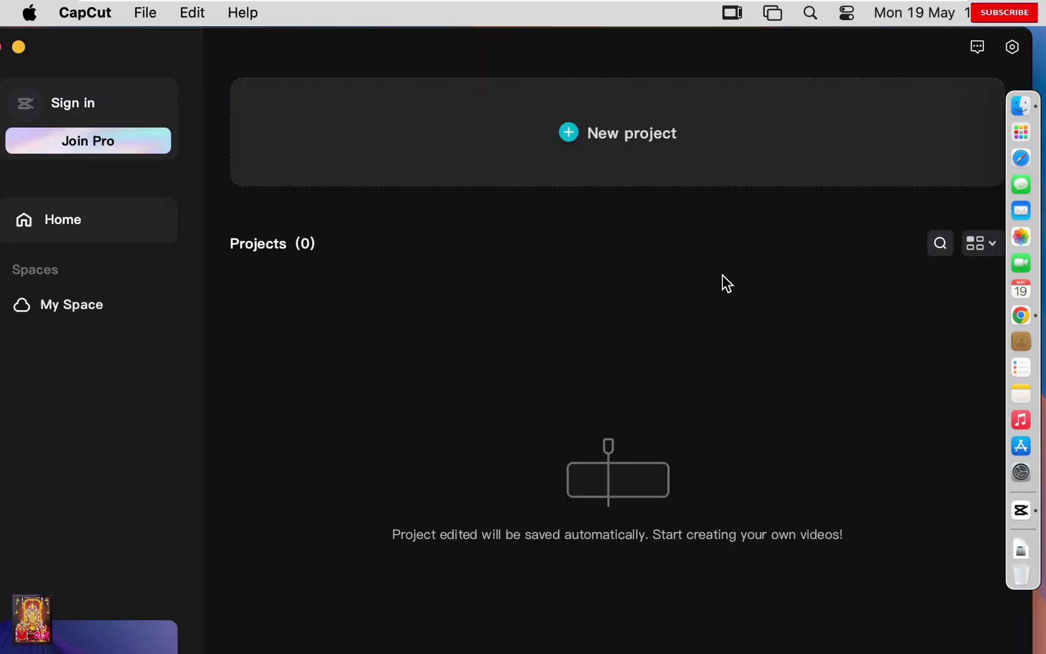
# Step: Move the CapCut window fully on screen and start a new empty project, 0519
pyautogui.moveTo(175, 42); pyautogui.dragTo(224, 46)
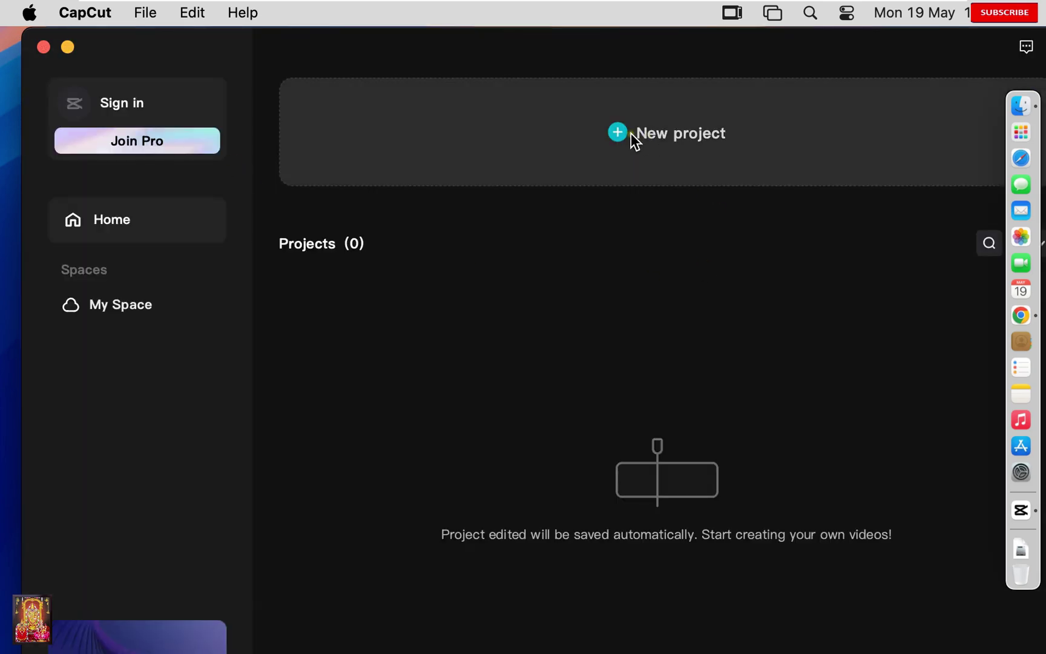
pyautogui.press('super+w')
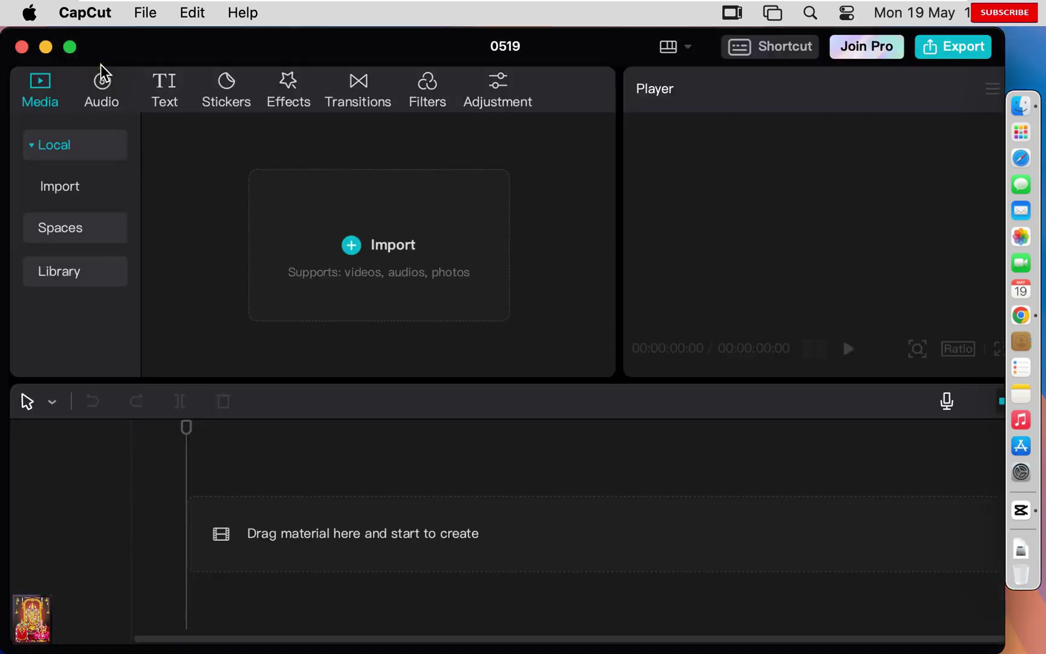
# Step: Switch the CapCut editor for project 0519 to full screen
pyautogui.click(70, 47)
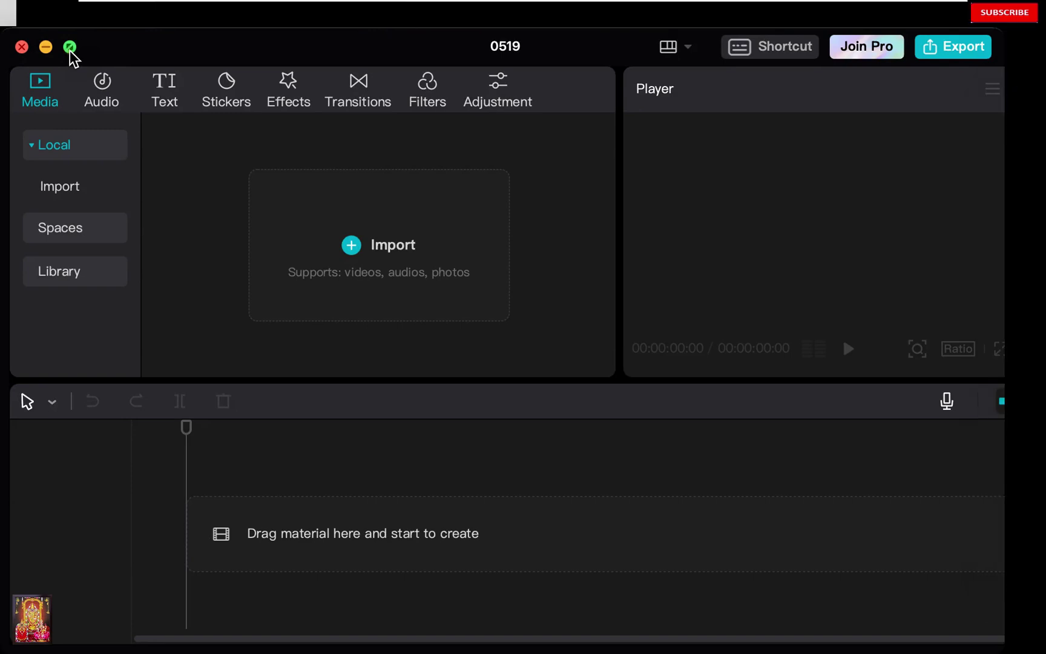